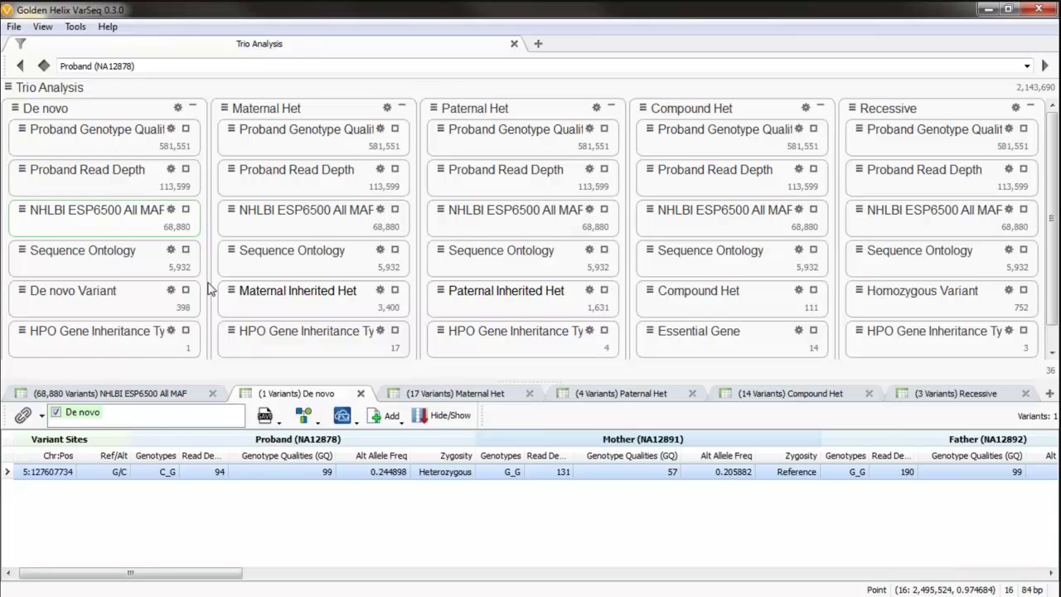
Start exporting the project tables to Excel and leave the NHLBI ESP6500 All MAF table out of the export
left_click(14, 27)
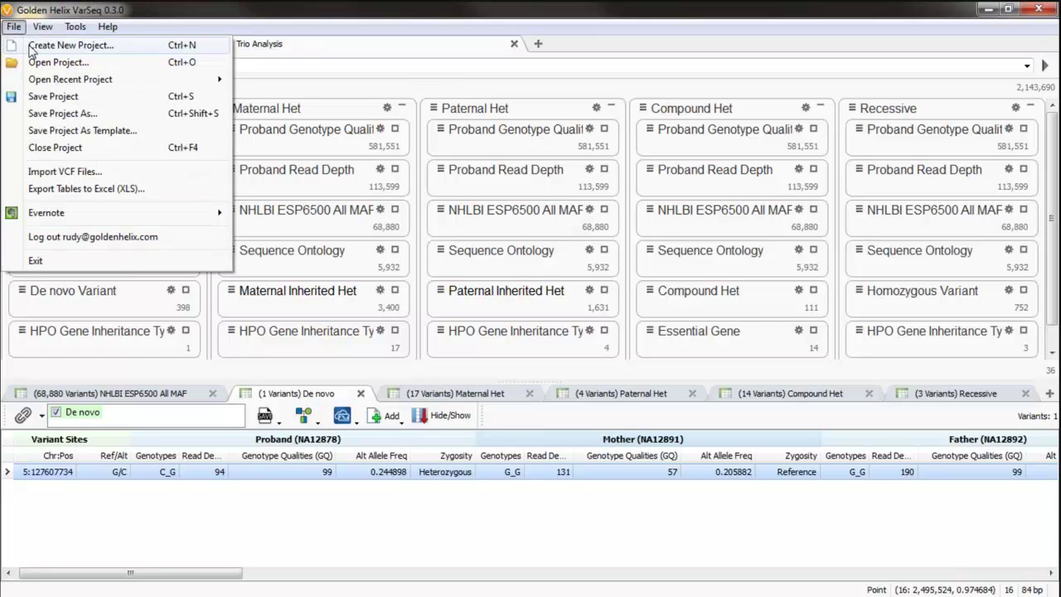
left_click(68, 189)
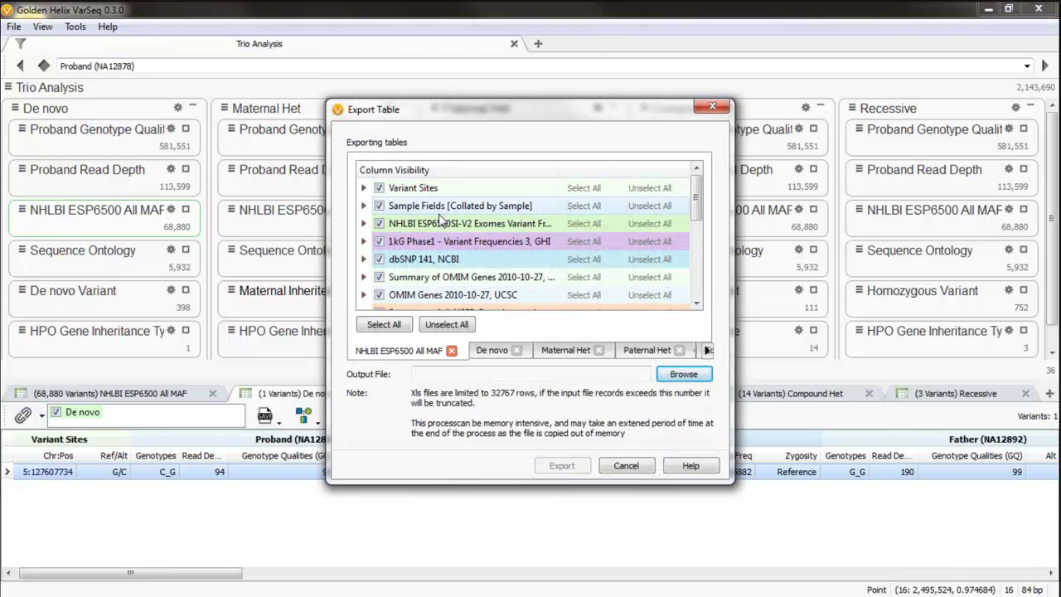
left_click(452, 351)
left_click(709, 350)
left_click(706, 349)
Export the tables to an XLS file named Exome Report Trio Analysis and open the exported file
left_click(698, 379)
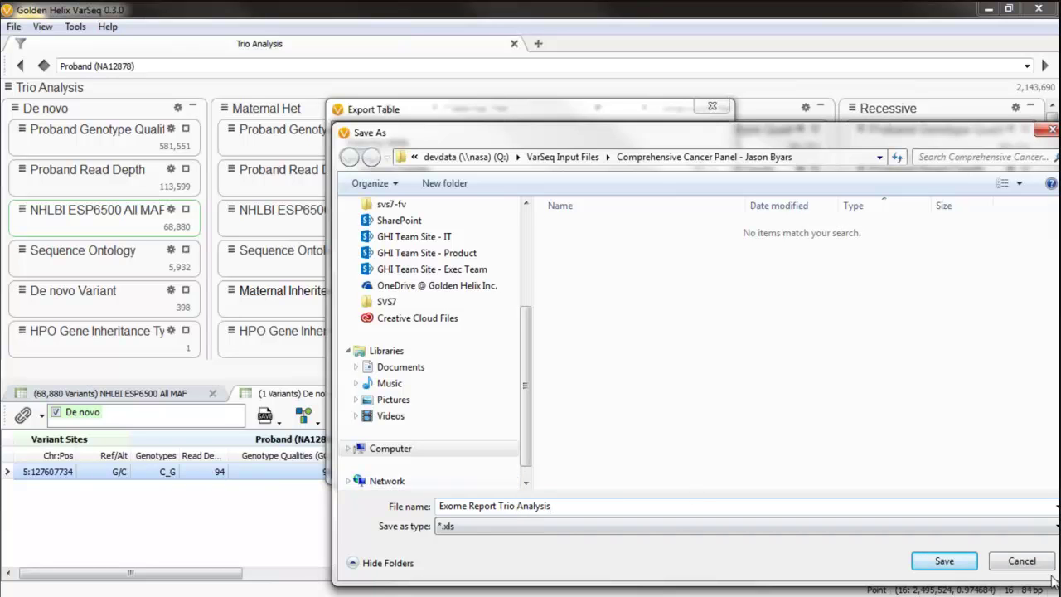
left_click(944, 561)
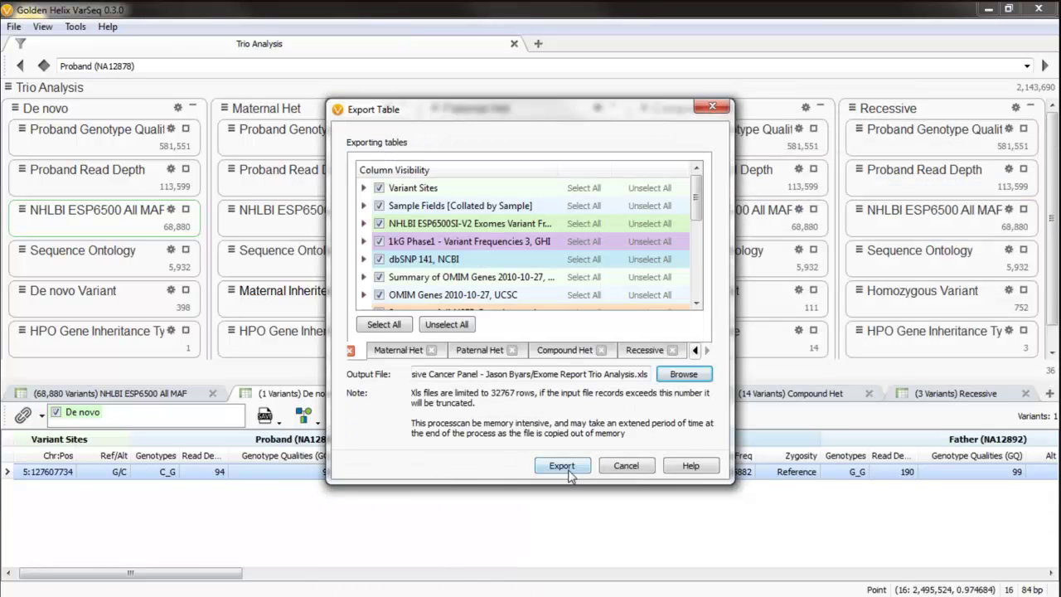
left_click(561, 466)
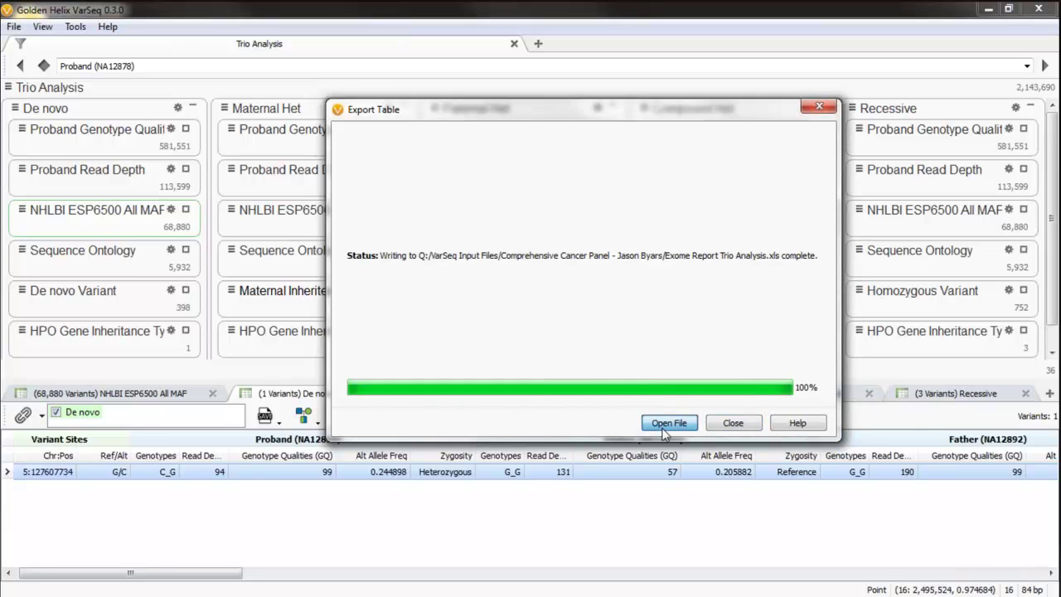
left_click(667, 425)
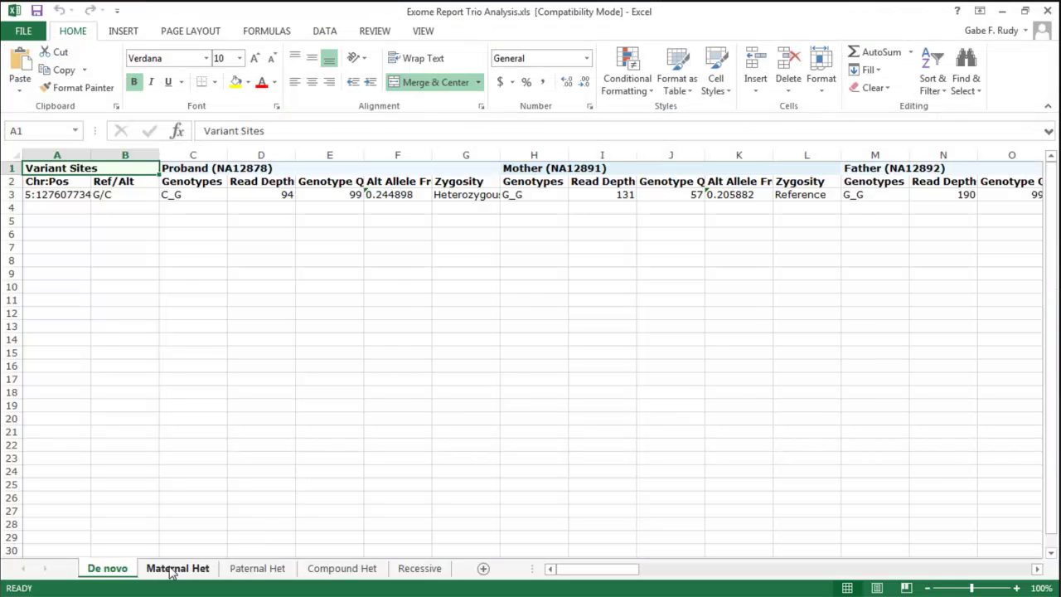
Look through the Maternal Het, Paternal Het, Compound Het and Recessive sheets of the exported workbook
left_click(170, 569)
left_click(257, 569)
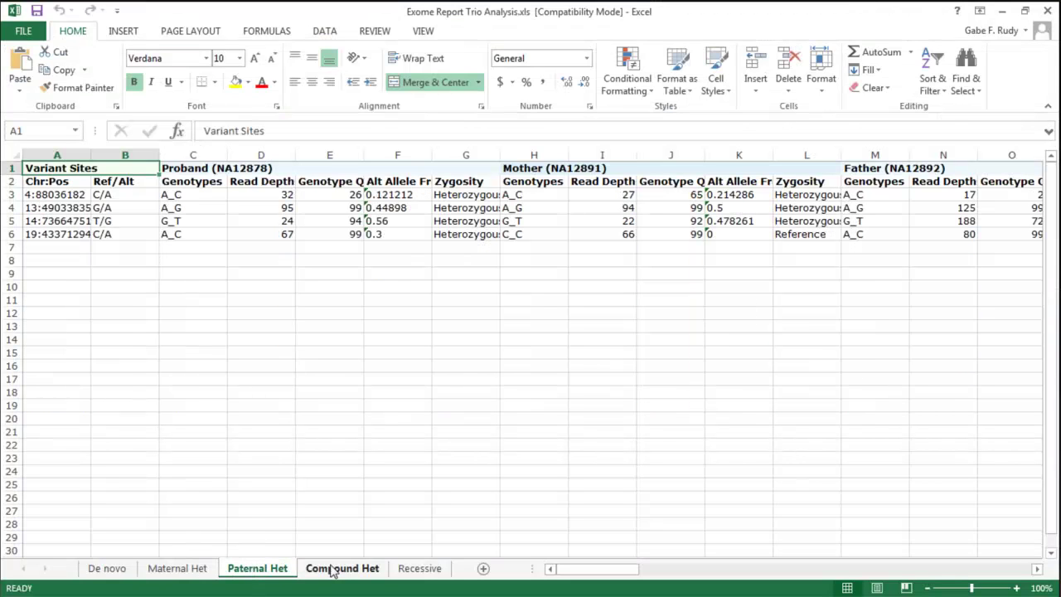
left_click(332, 568)
left_click(420, 569)
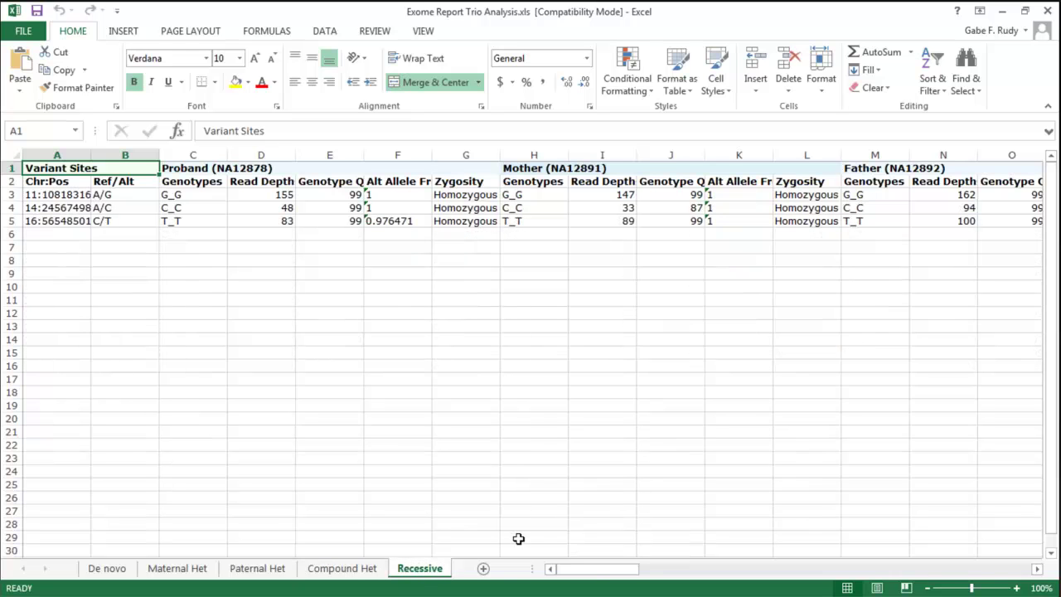
View the dbSNP web page for rs4784677 from the Recessive sheet, then return to the sheet's variant frequency columns
left_click_drag(597, 573, 695, 574)
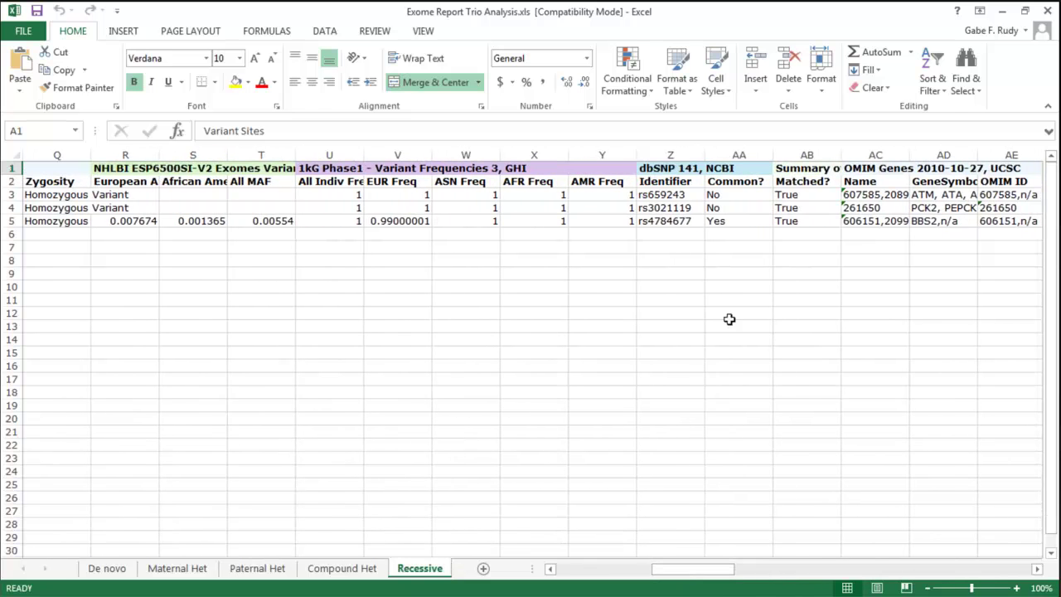
left_click(667, 221)
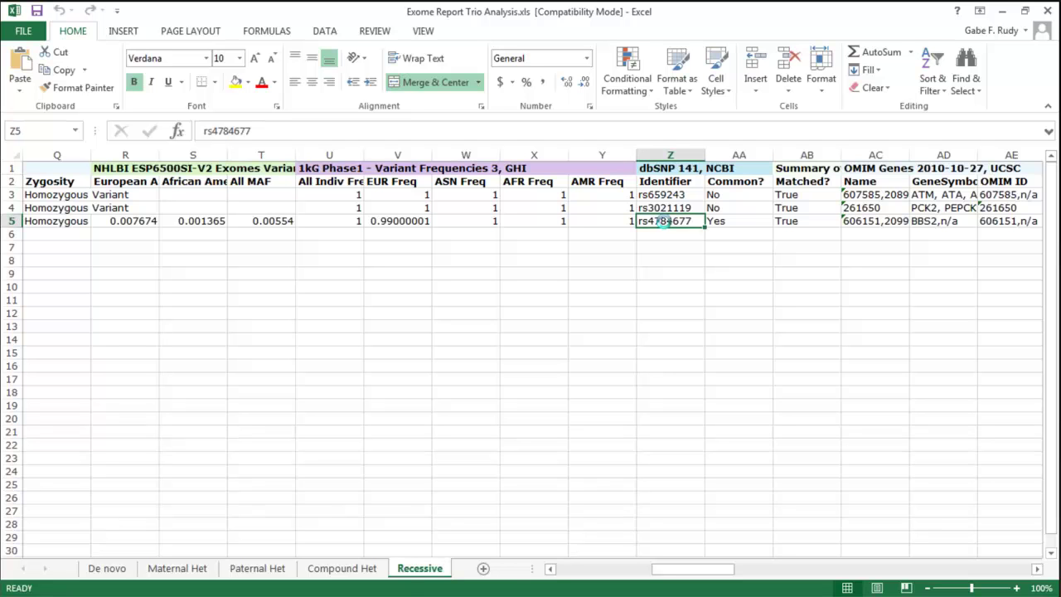
left_click(667, 222)
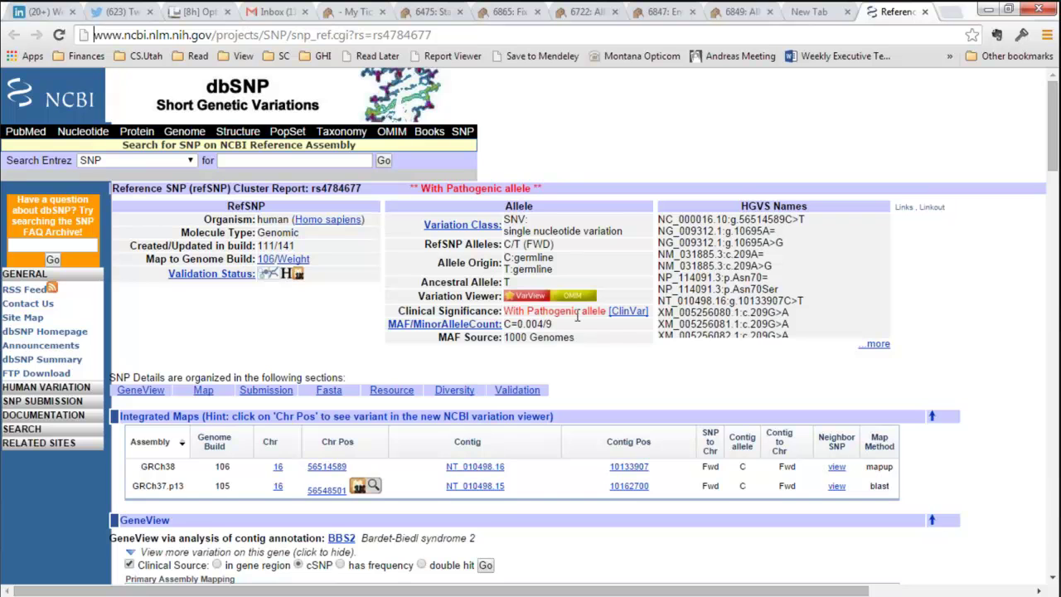
left_click(983, 10)
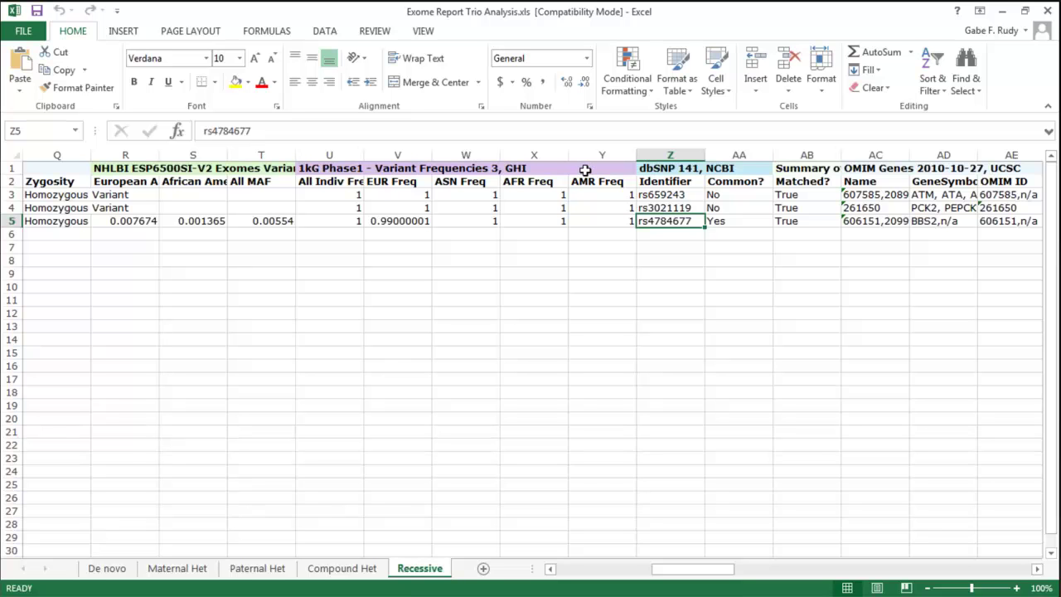
mouse_move(686, 572)
left_mouse_down()
mouse_move(769, 576)
mouse_move(687, 590)
mouse_move(660, 579)
mouse_move(670, 576)
left_mouse_up()
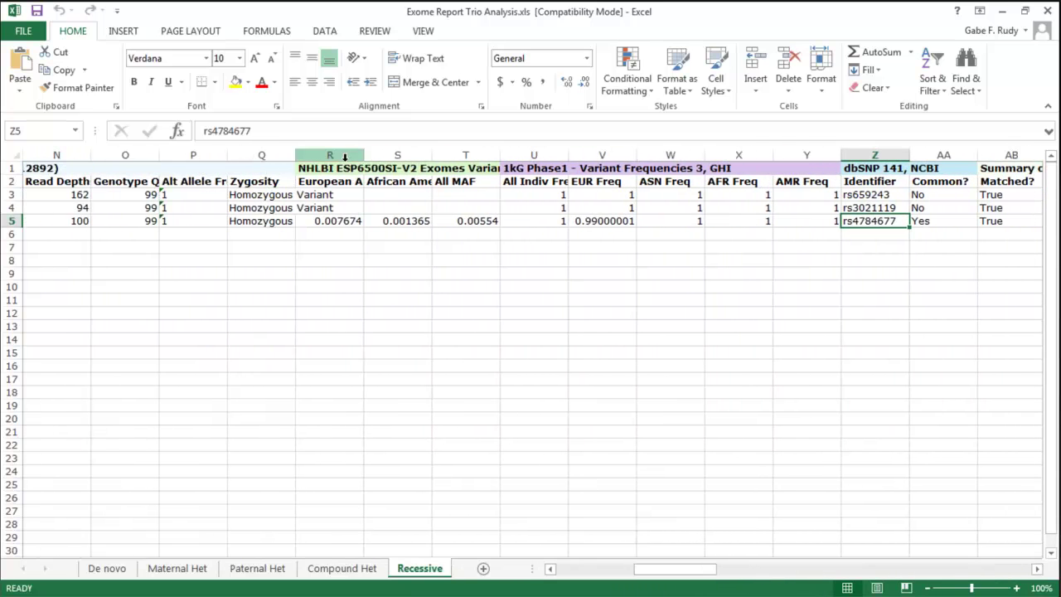
mouse_move(674, 572)
left_mouse_down()
mouse_move(660, 573)
mouse_move(844, 580)
mouse_move(667, 582)
left_mouse_up()
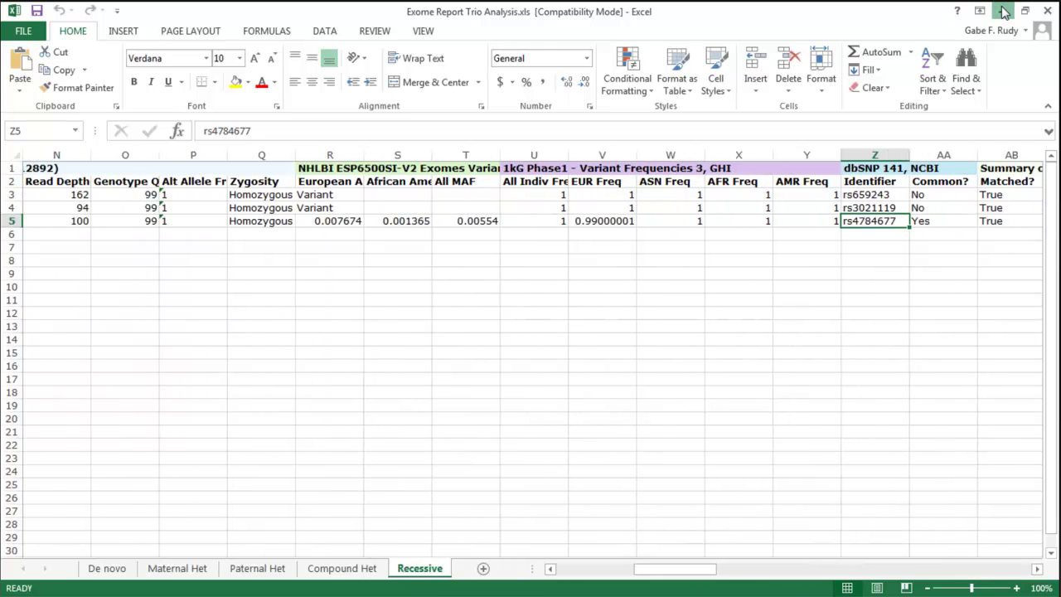
Switch back to VarSeq, close the finished export dialog and show the Recessive variants table
left_click(1005, 12)
left_click(726, 424)
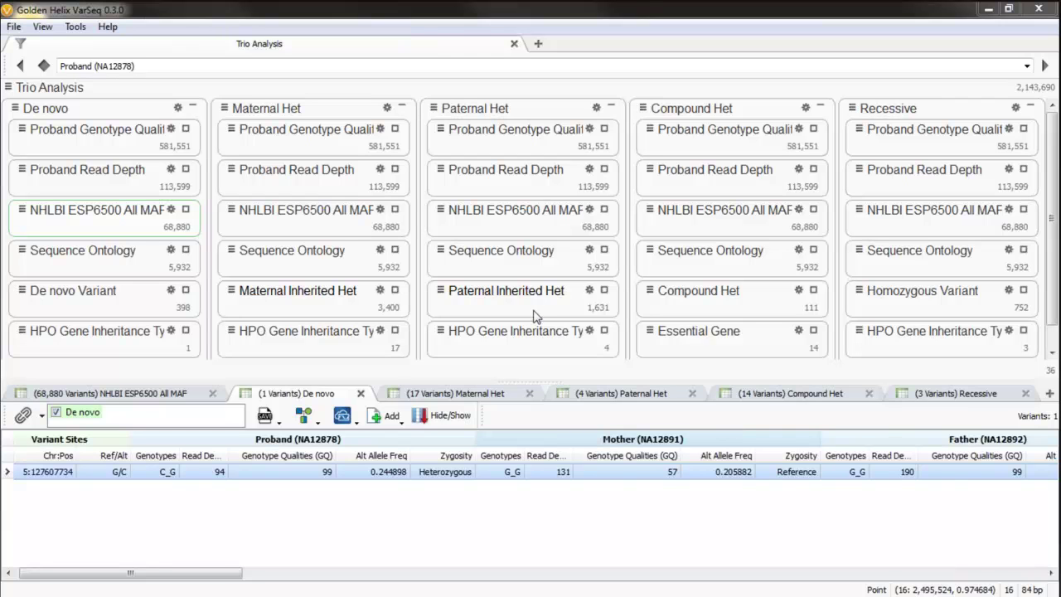
left_click(926, 396)
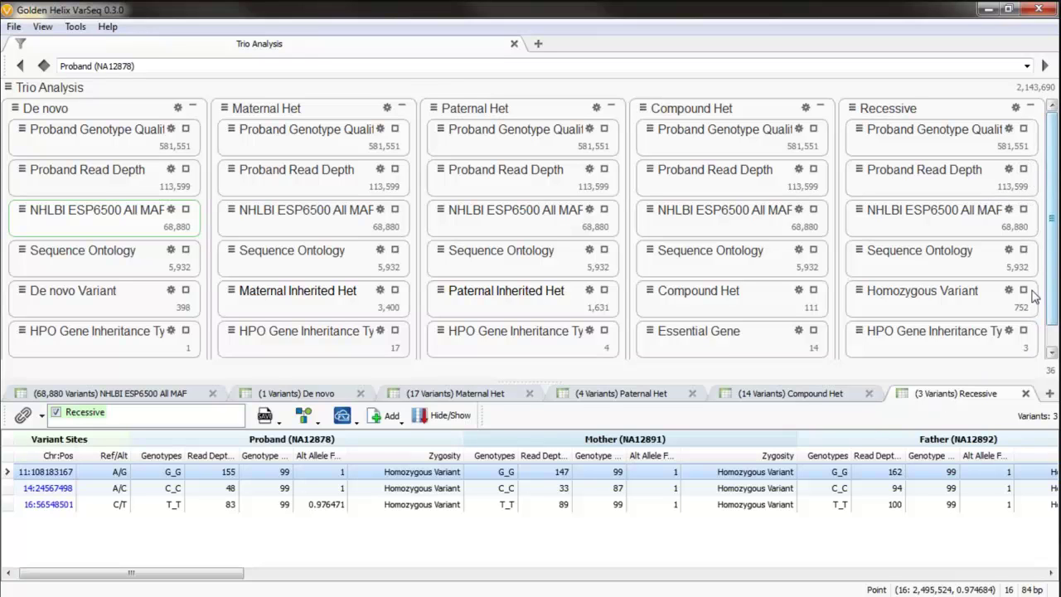
Try including genotype qualities less than 20 in the Recessive chain's Proband Genotype Quality filter, and revert it
left_click(1024, 131)
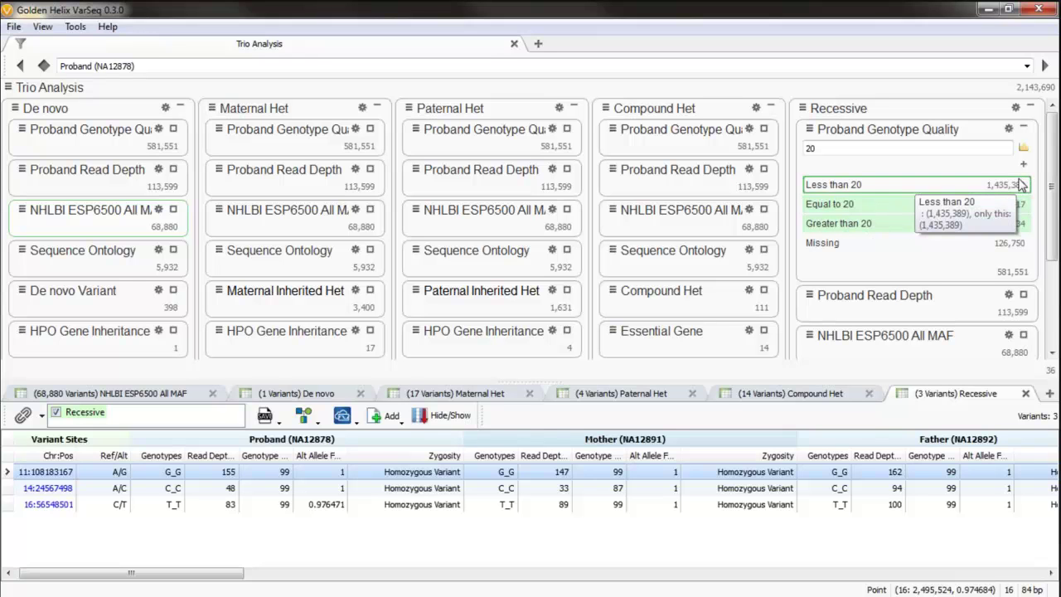
left_click(926, 190)
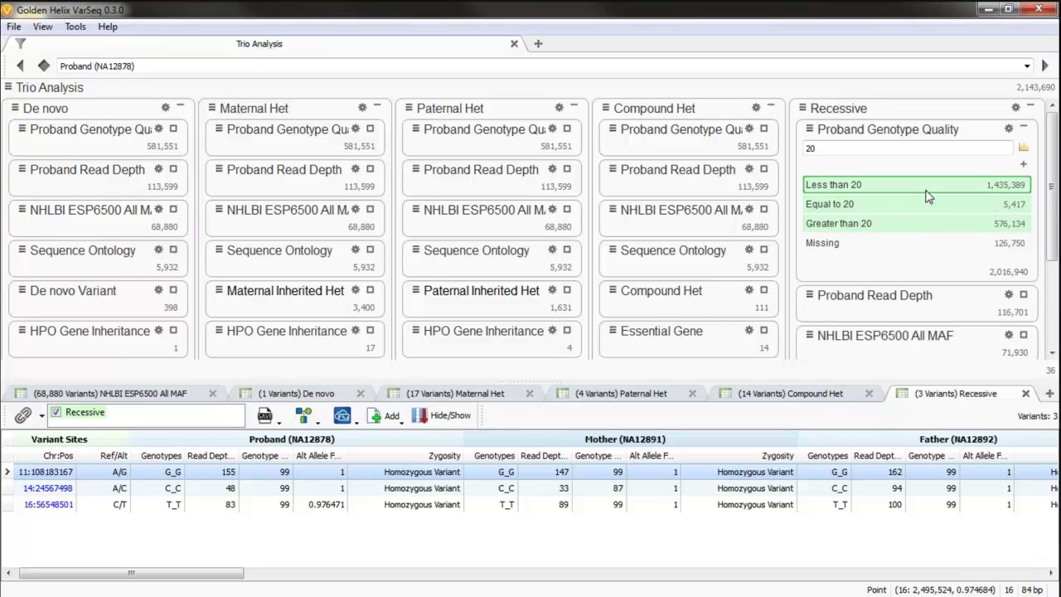
left_click(926, 190)
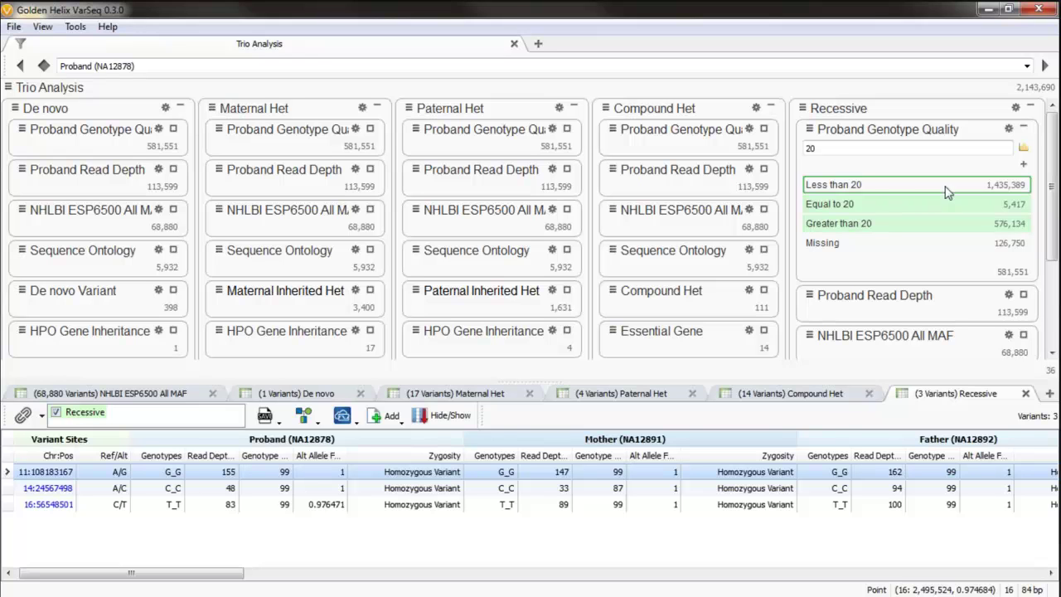
left_click(1026, 131)
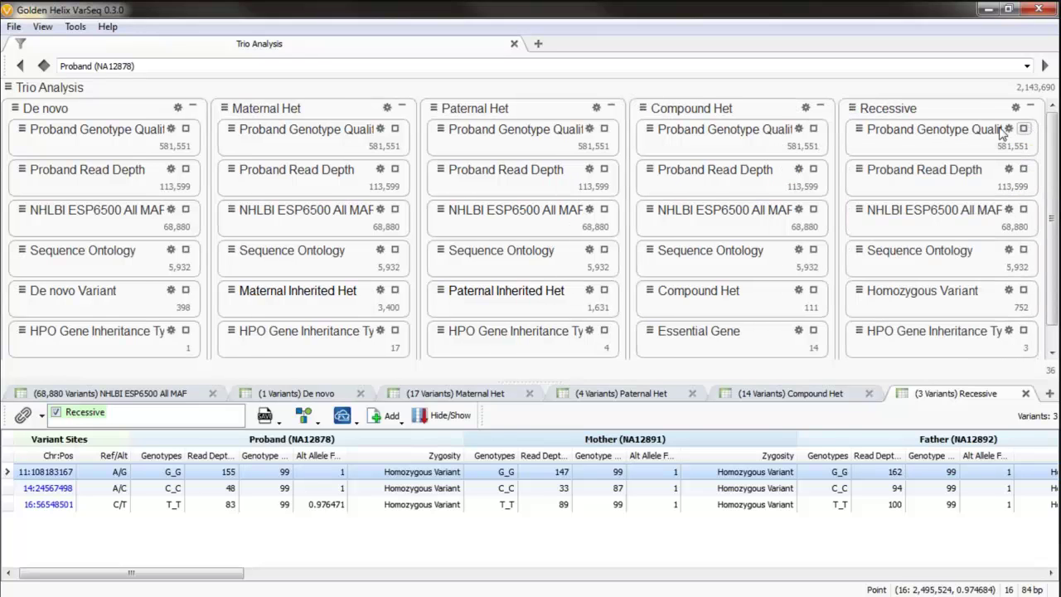
Disable the Proband Genotype Quality and Proband Read Depth filters in the Recessive chain
left_click(860, 130)
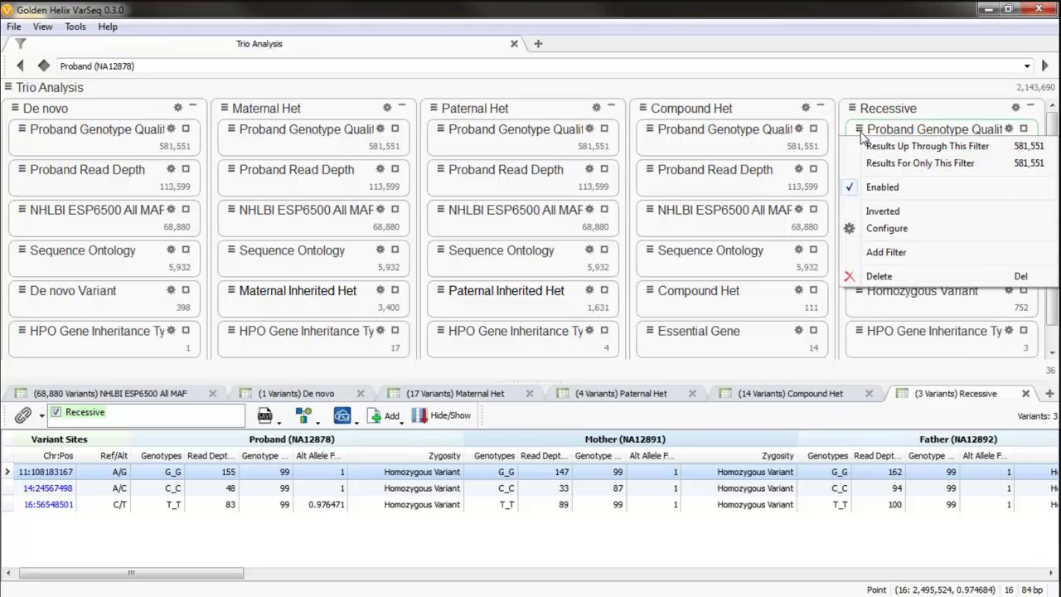
left_click(875, 190)
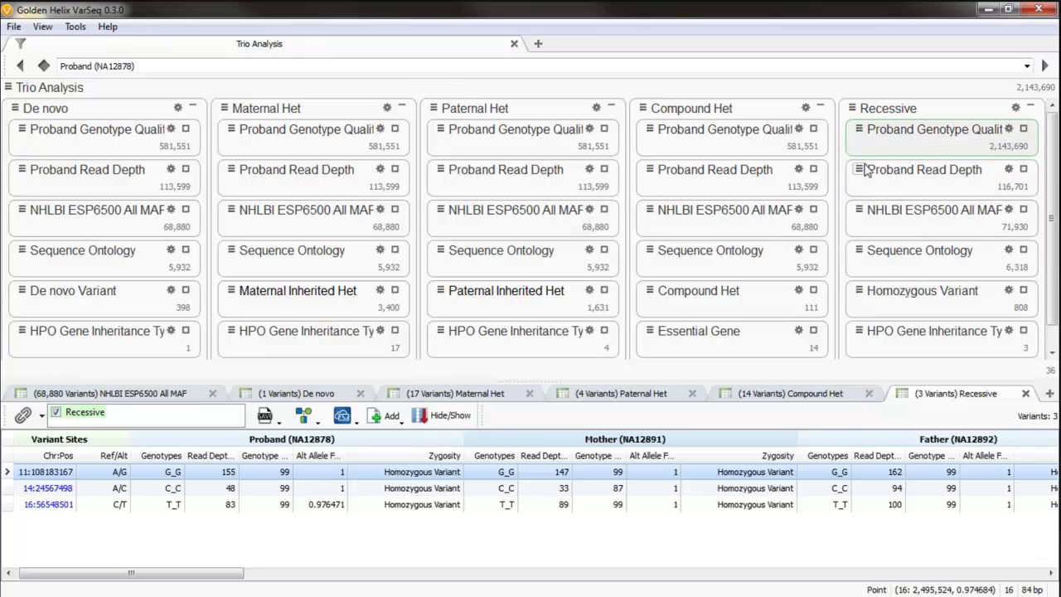
left_click(862, 168)
left_click(876, 230)
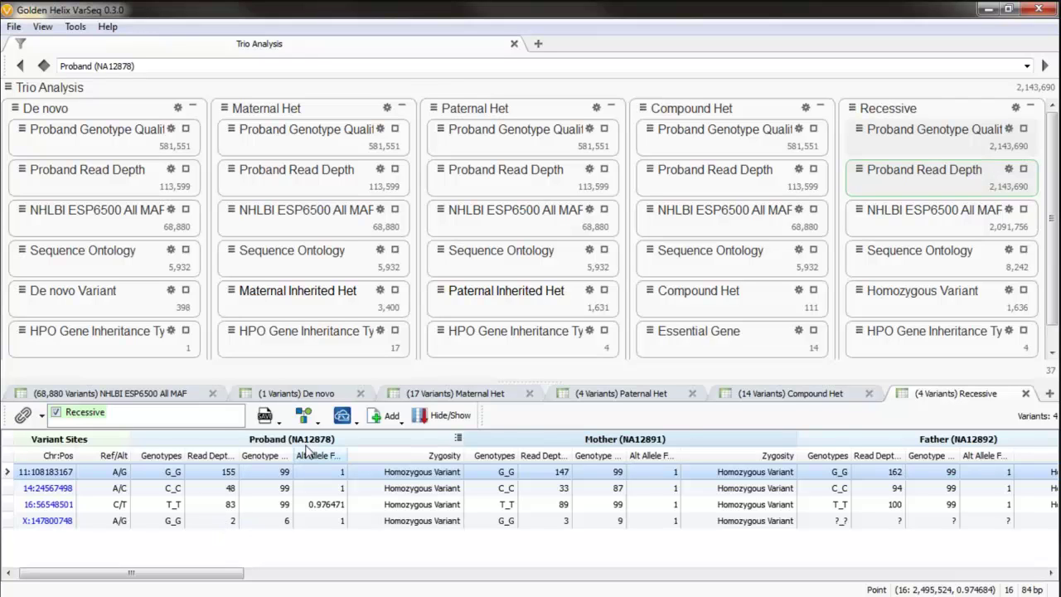
Widen the Genotype Qualities and Read Depths columns of the Recessive table, collating it by fields and back by samples
left_click_drag(296, 456, 317, 448)
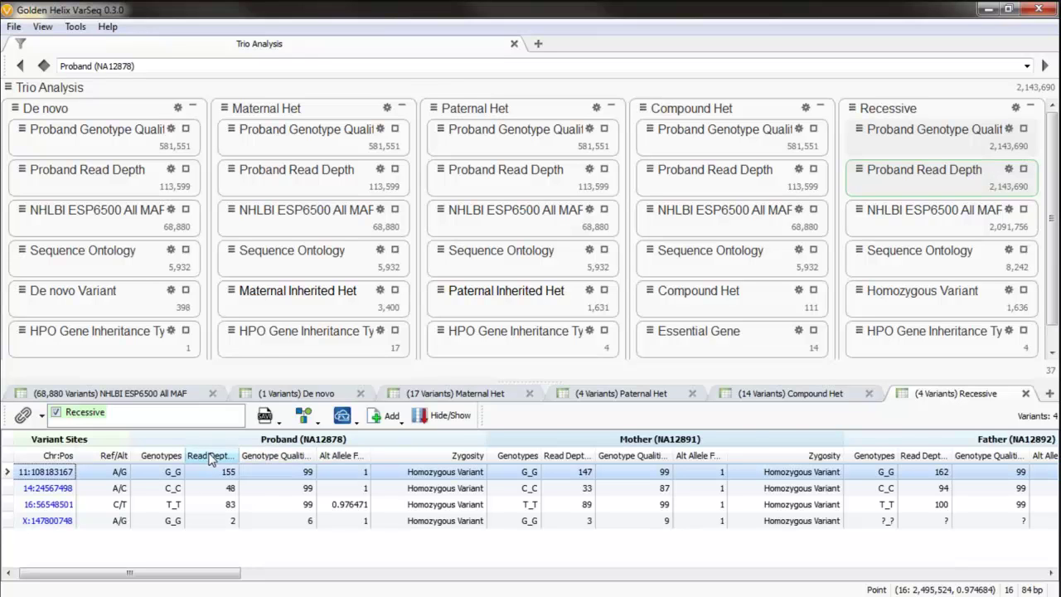
left_click(306, 417)
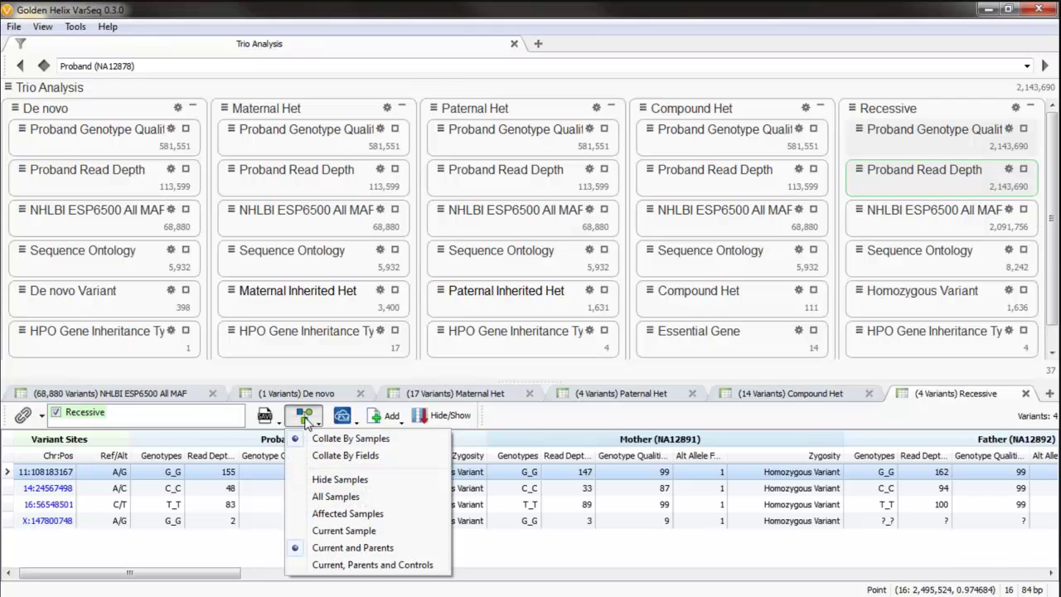
left_click(318, 459)
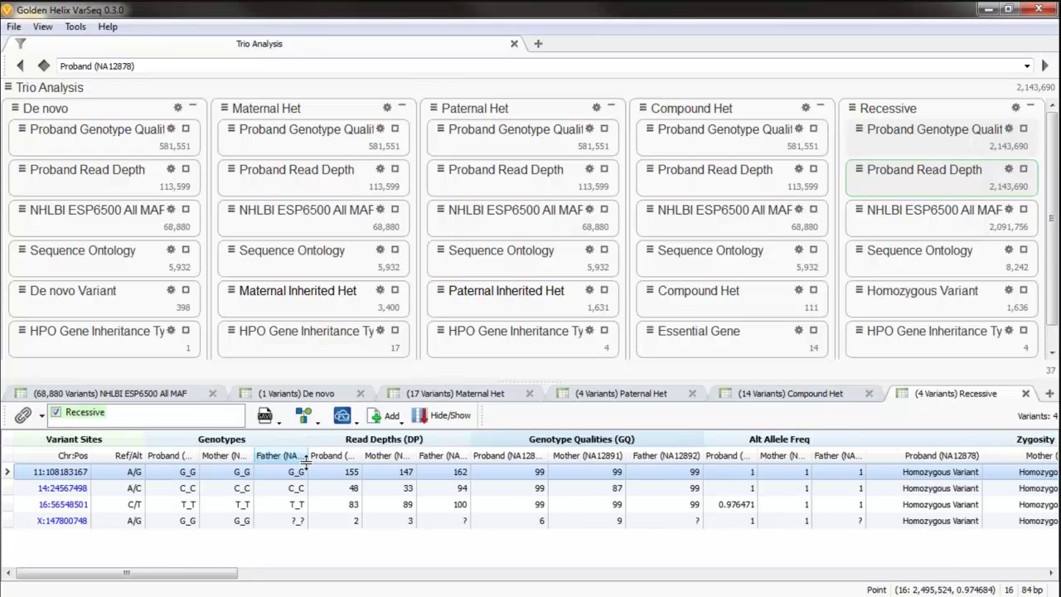
left_click_drag(468, 432, 632, 432)
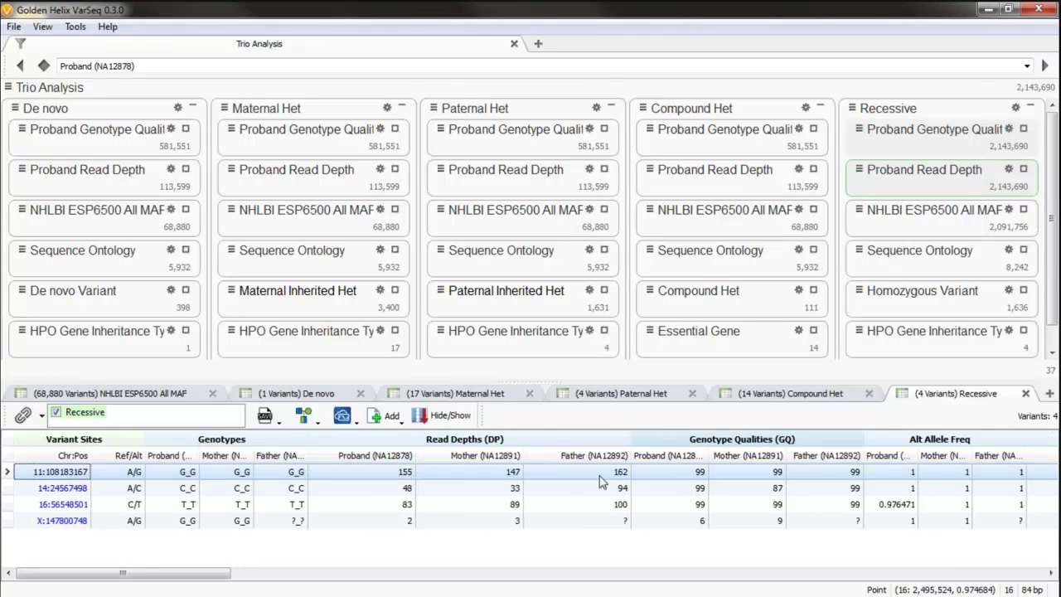
left_click_drag(630, 440, 543, 440)
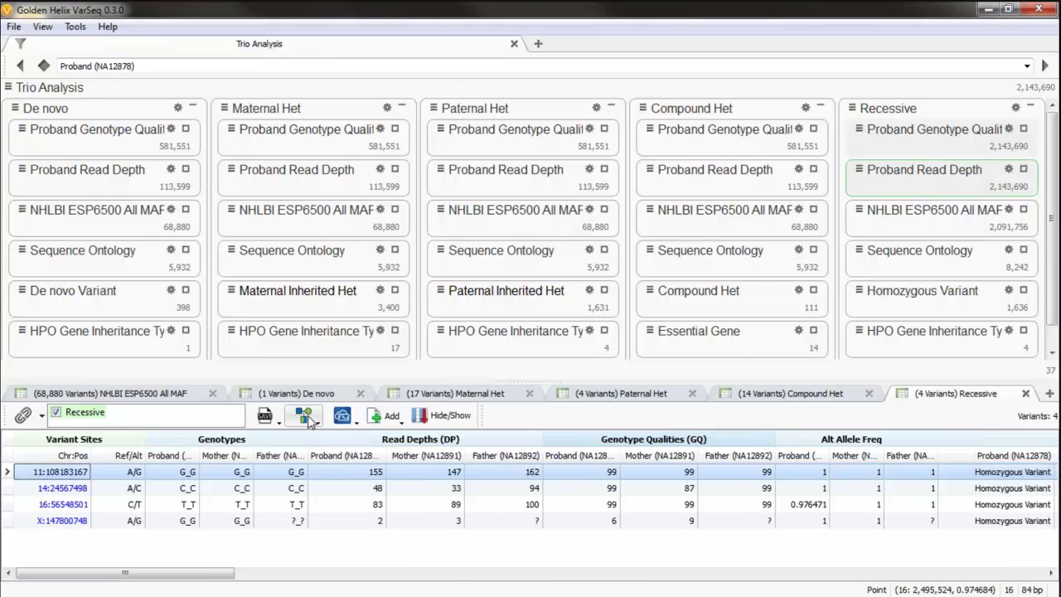
left_click(319, 422)
left_click(317, 437)
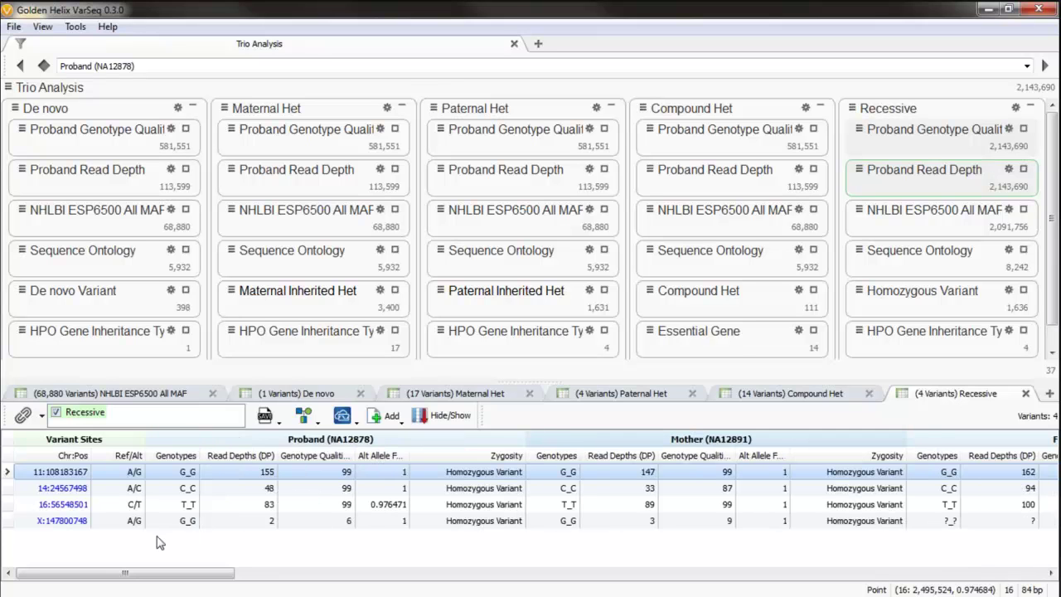
Re-enable the Proband Genotype Quality and Proband Read Depth filters in the Recessive chain
left_click(859, 129)
left_click(864, 188)
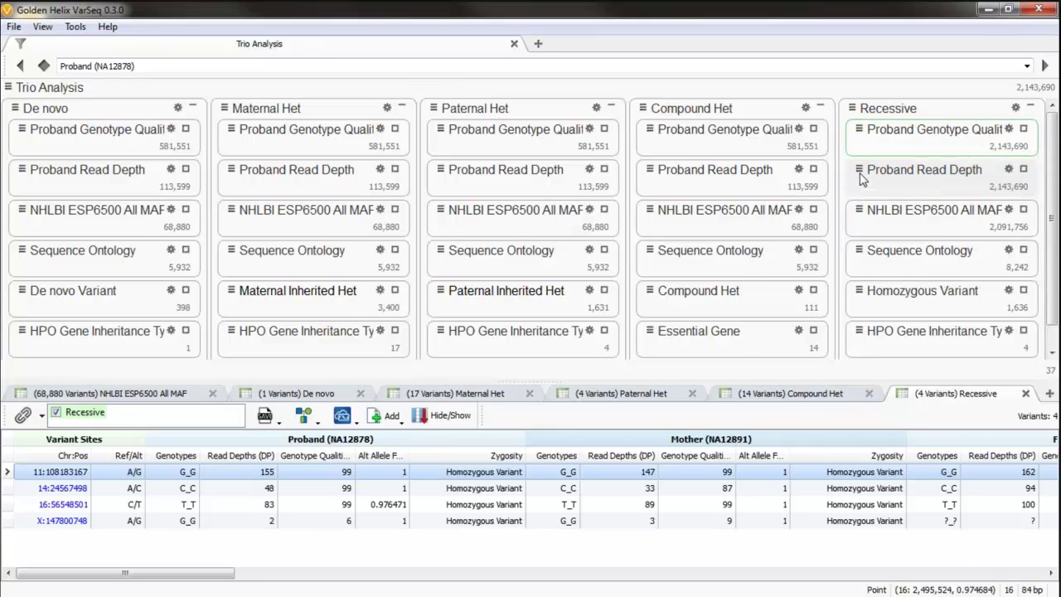
left_click(861, 171)
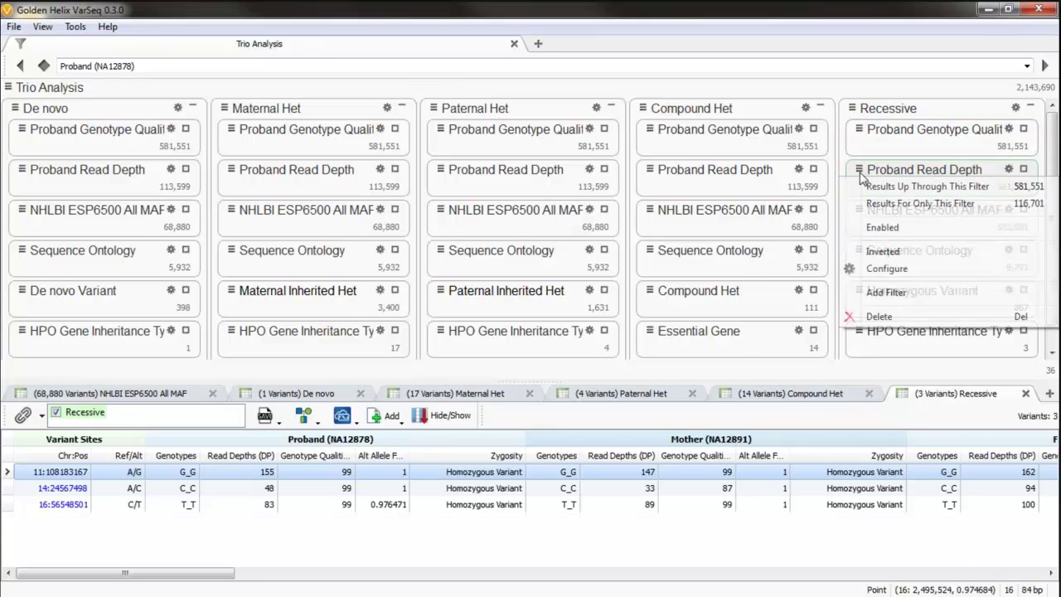
left_click(883, 229)
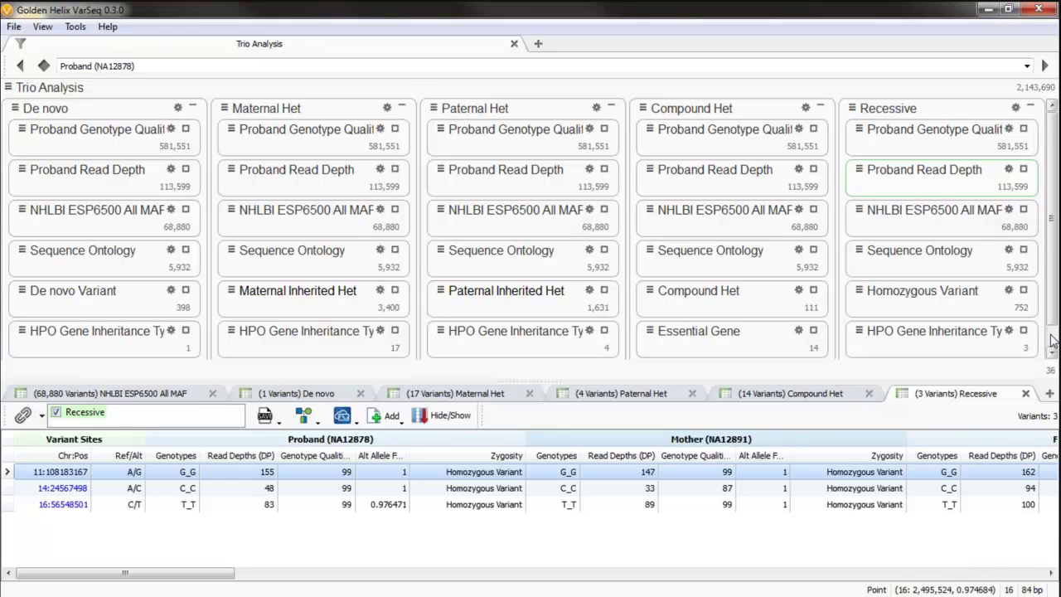
Include Has OMIM alongside Recessive inheritance in the Recessive chain's HPO Gene Inheritance Type filter
scroll(1051, 340, "down", 1)
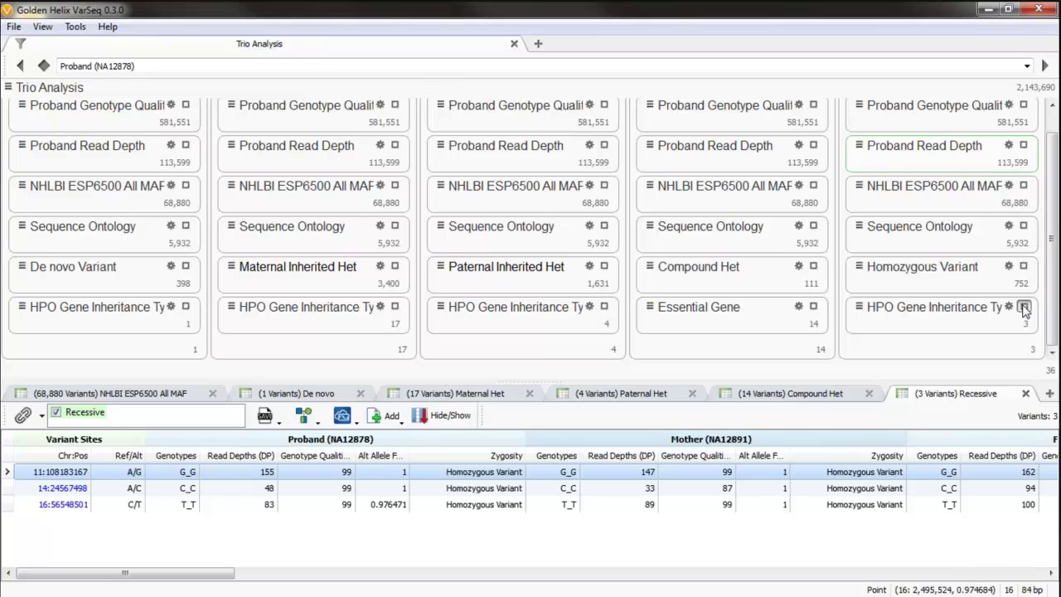
left_click(1024, 308)
scroll(1052, 273, "down", 5)
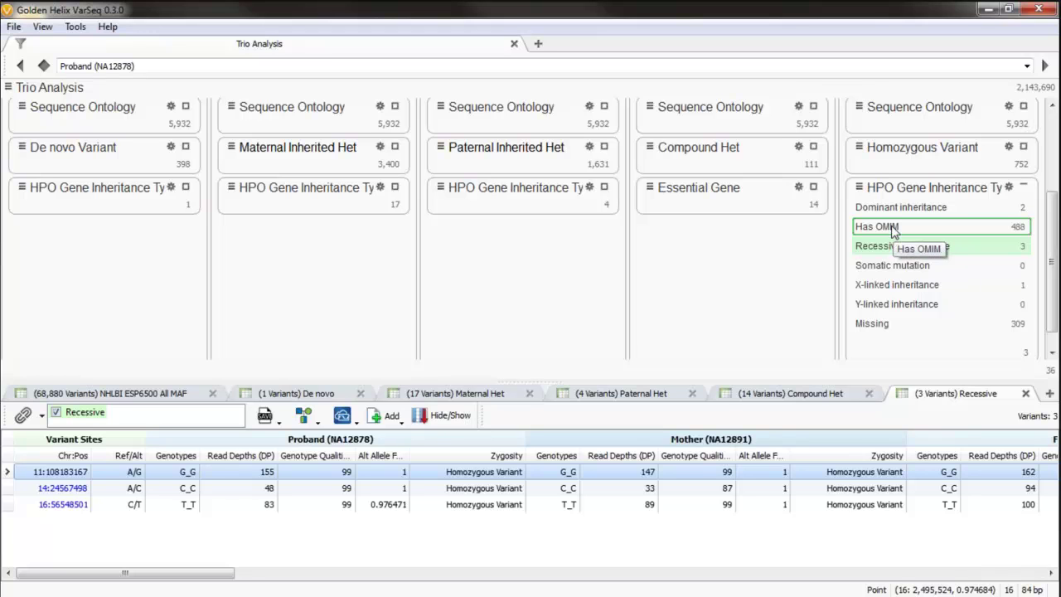
left_click(893, 232)
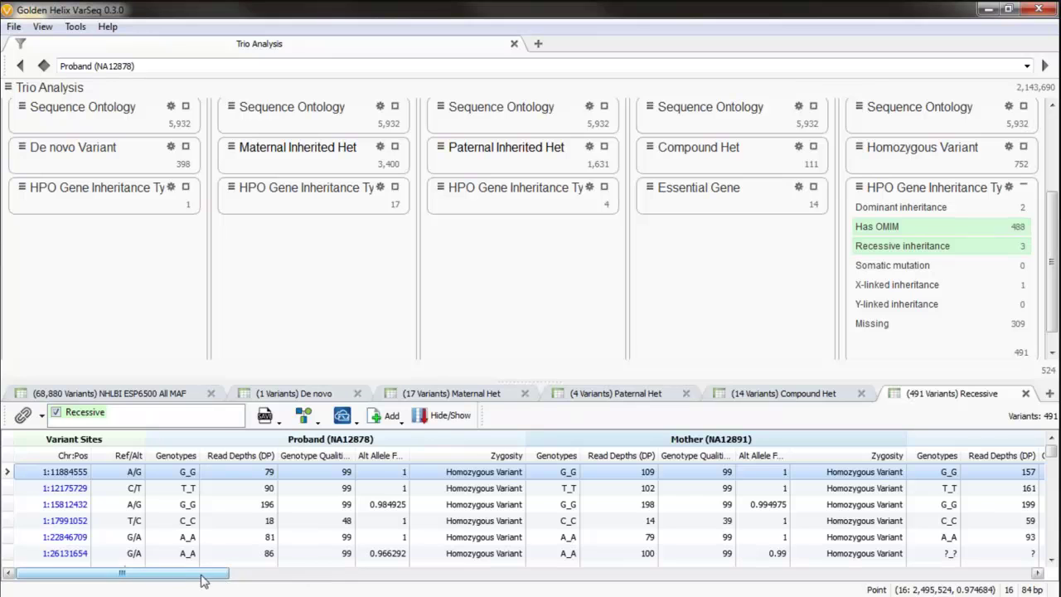
Widen the Sequence Ontology column of the Annotate Transcripts group in the Recessive table
mouse_move(194, 575)
left_mouse_down()
mouse_move(430, 594)
mouse_move(853, 594)
left_mouse_up()
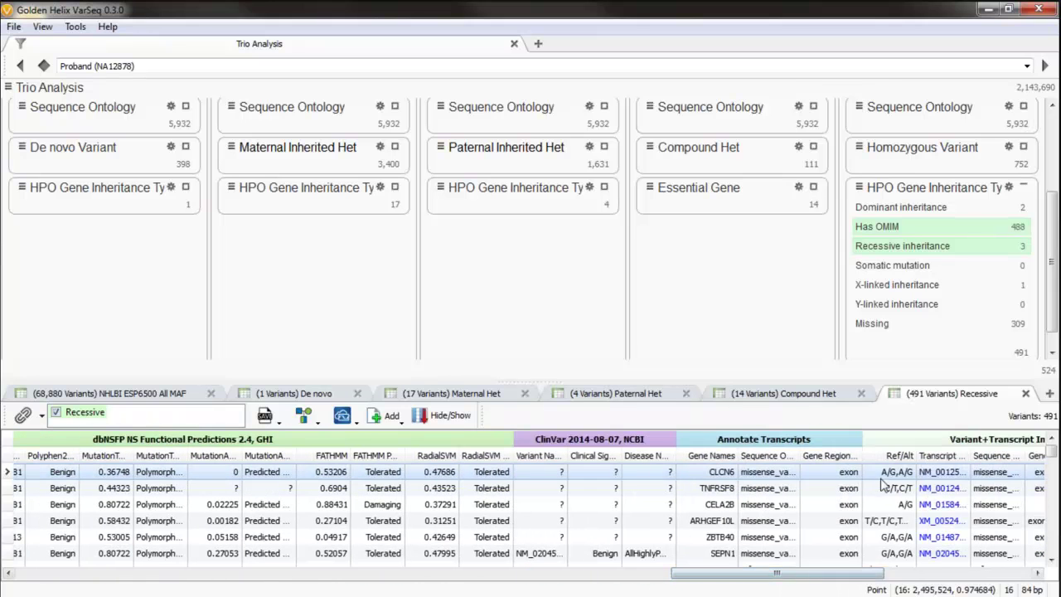
left_click_drag(801, 455, 846, 452)
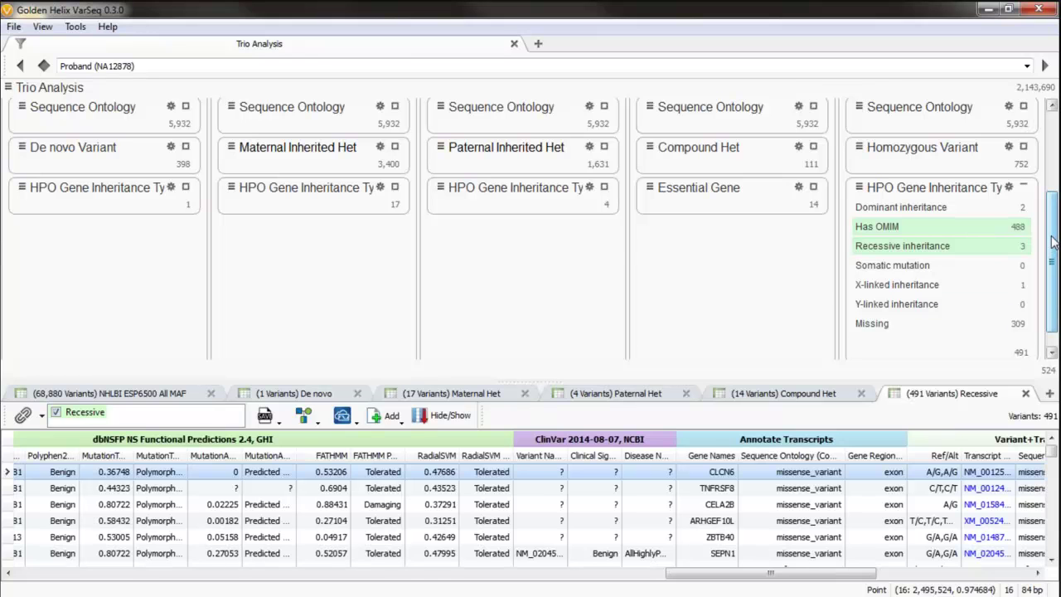
Expand the Recessive chain's Sequence Ontology filter and exclude missense_variant from its selected categories
scroll(1043, 247, "up", 3)
left_click(1025, 191)
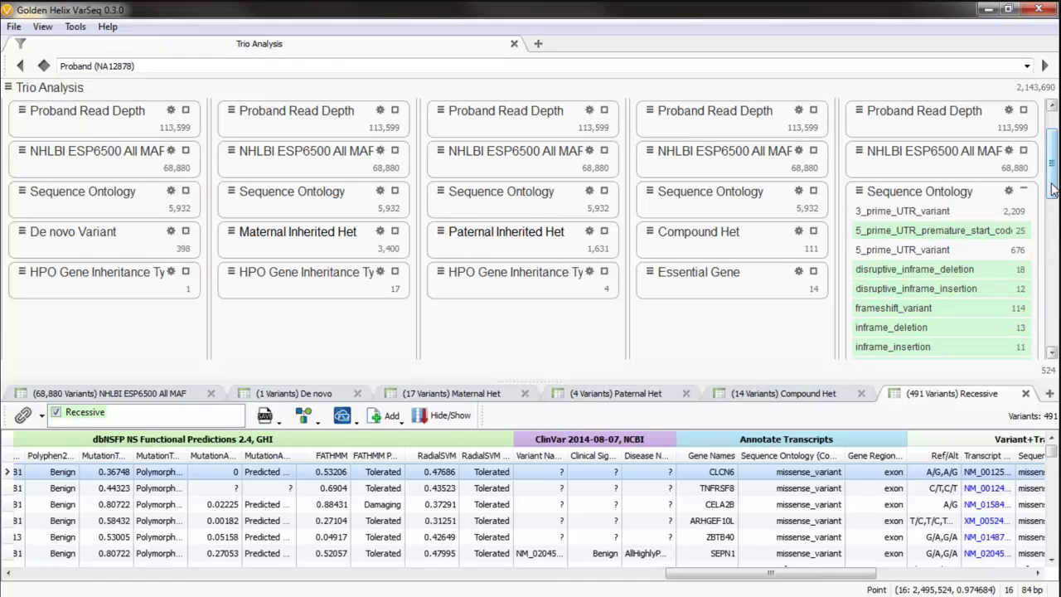
scroll(1045, 217, "down", 3)
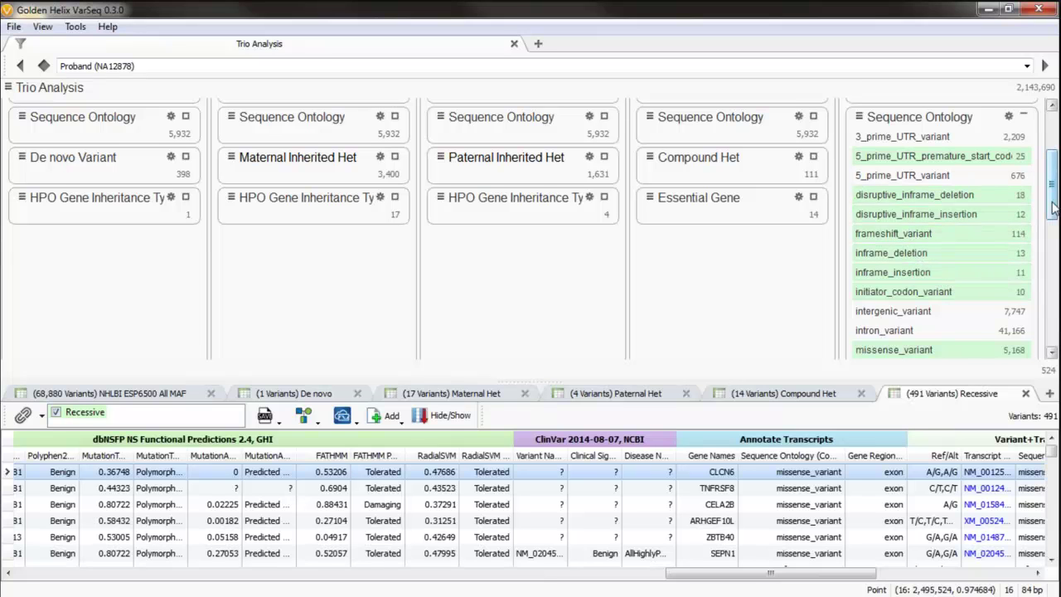
scroll(1050, 228, "down", 2)
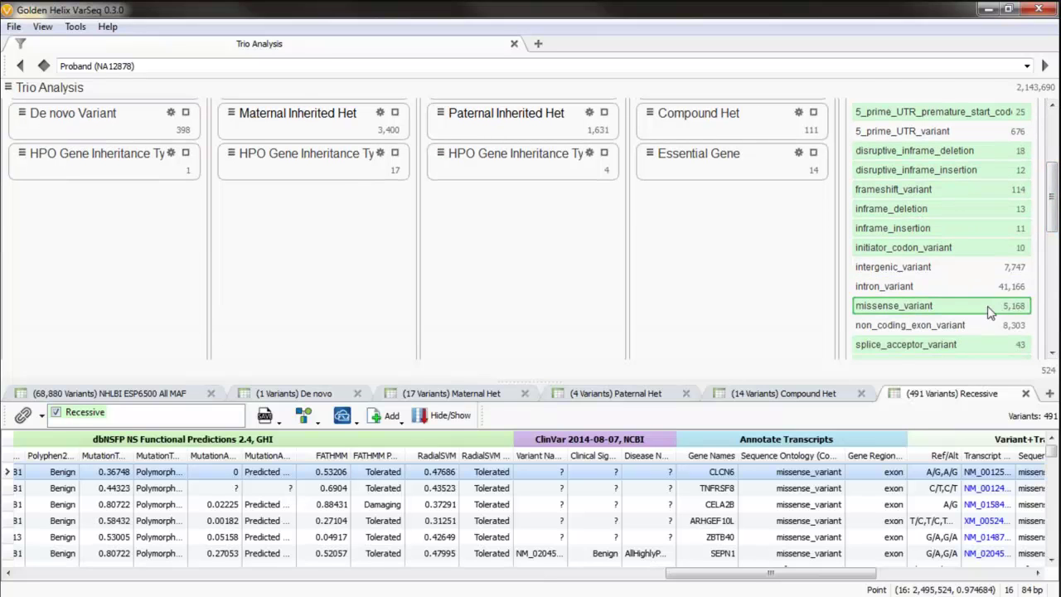
left_click(952, 312)
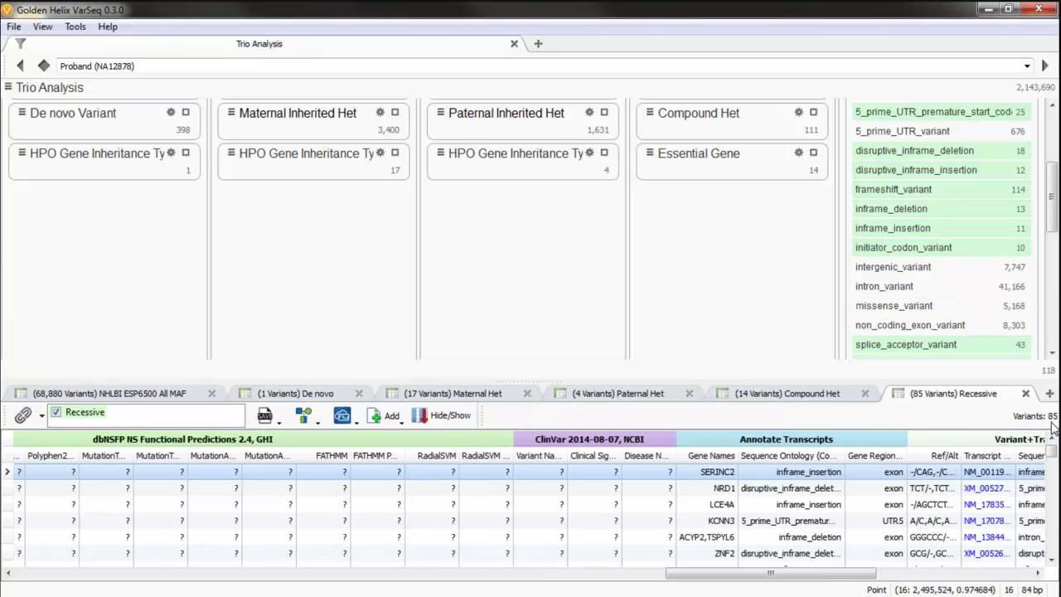